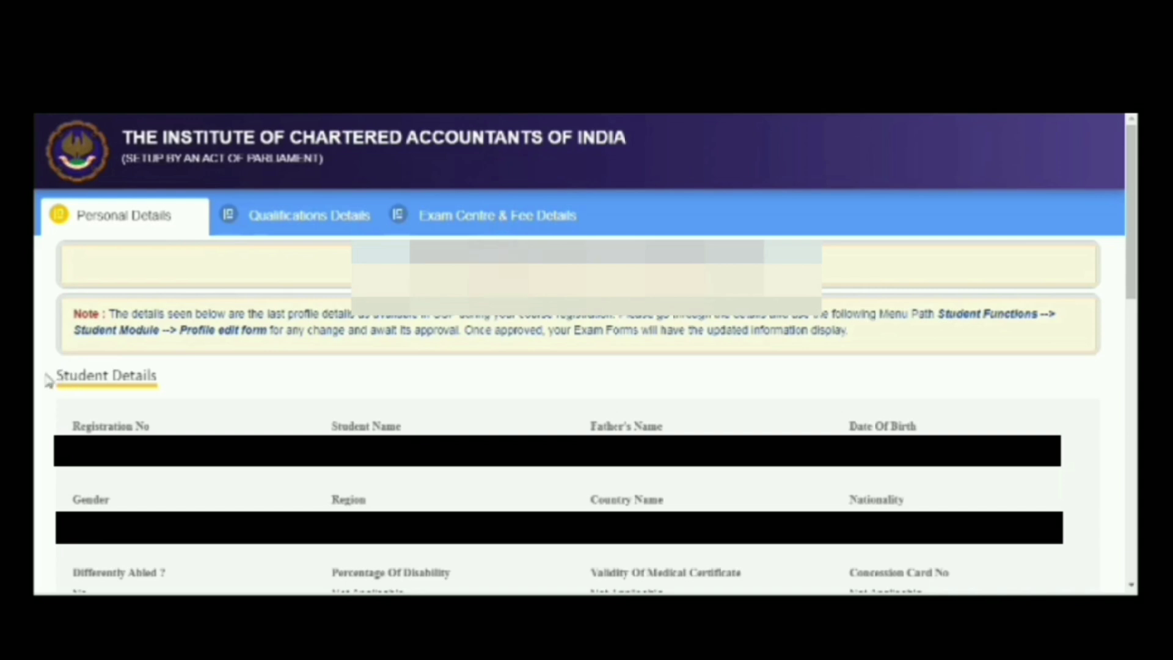
- Review the Student Details fields on the personal details page, from registration number and student name through region, country name and nationality
drag(51, 375, 154, 380)
drag(72, 427, 152, 428)
drag(332, 428, 413, 433)
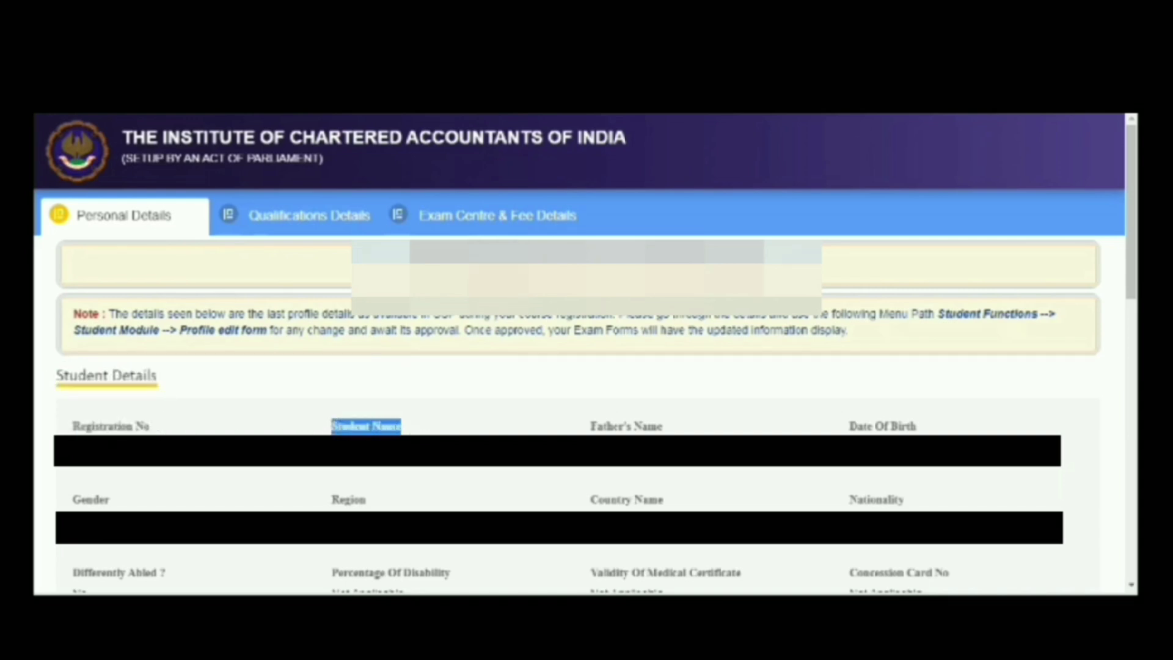
drag(590, 427, 666, 432)
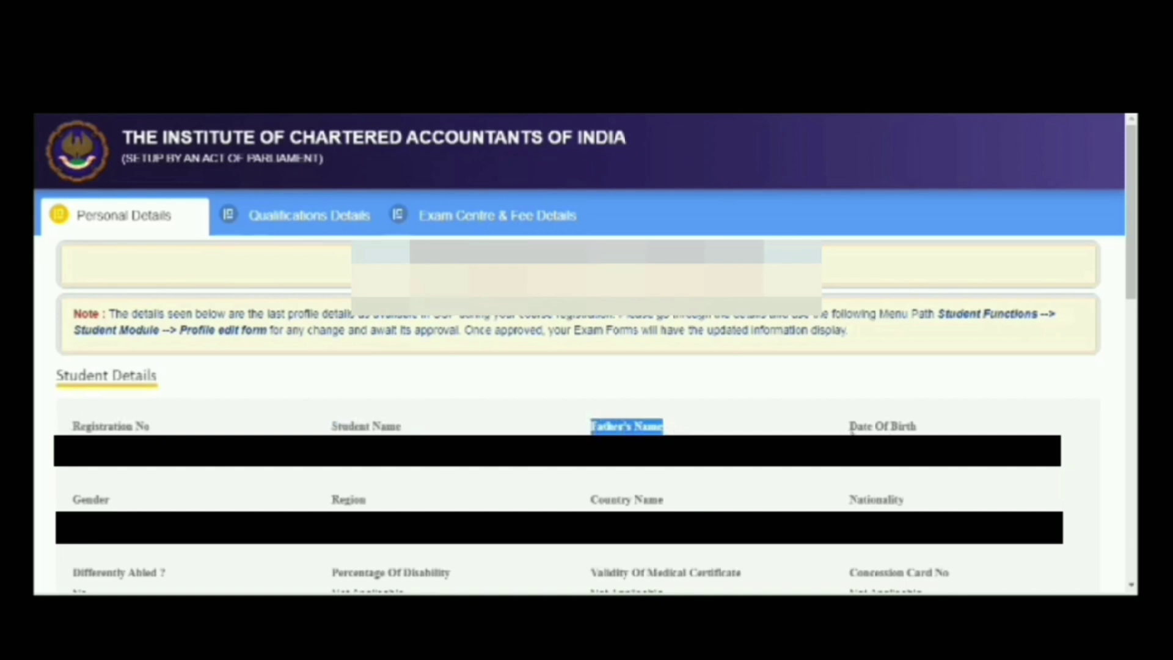
drag(850, 428, 943, 432)
drag(73, 498, 228, 505)
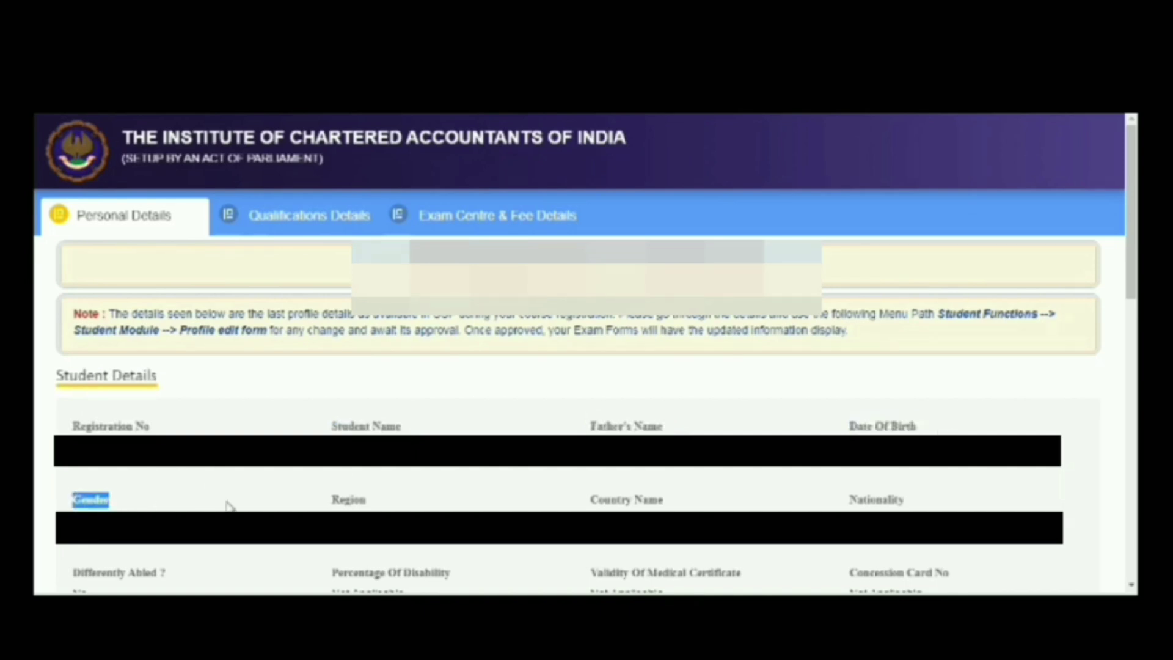
drag(332, 497, 392, 506)
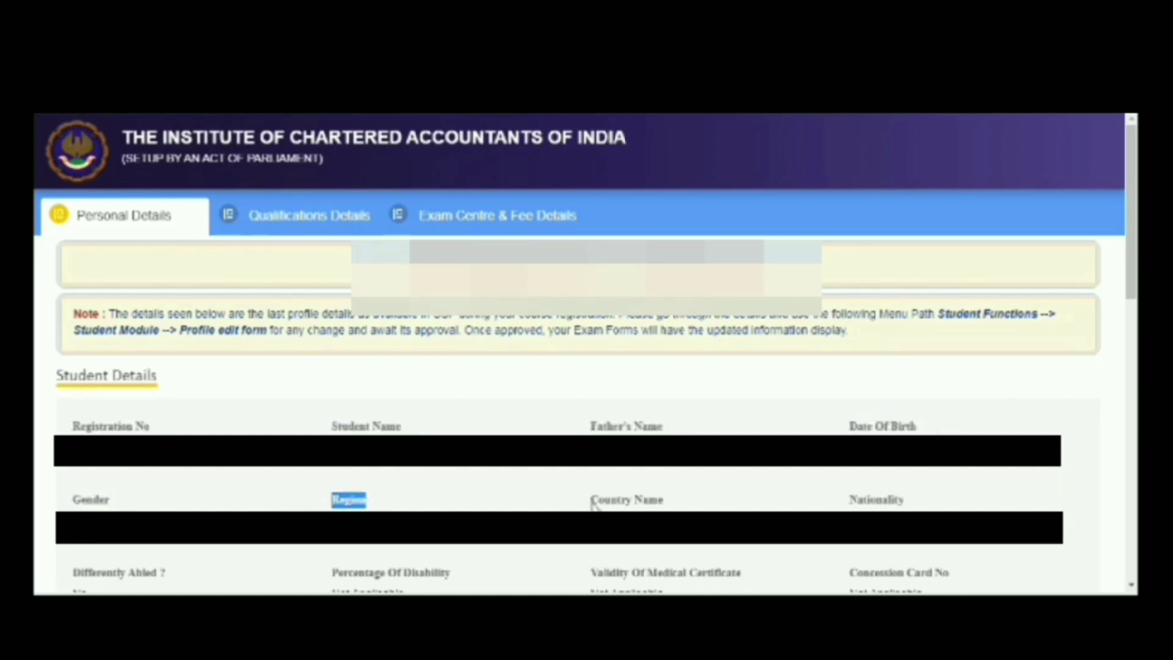
drag(592, 500, 696, 505)
drag(847, 500, 918, 505)
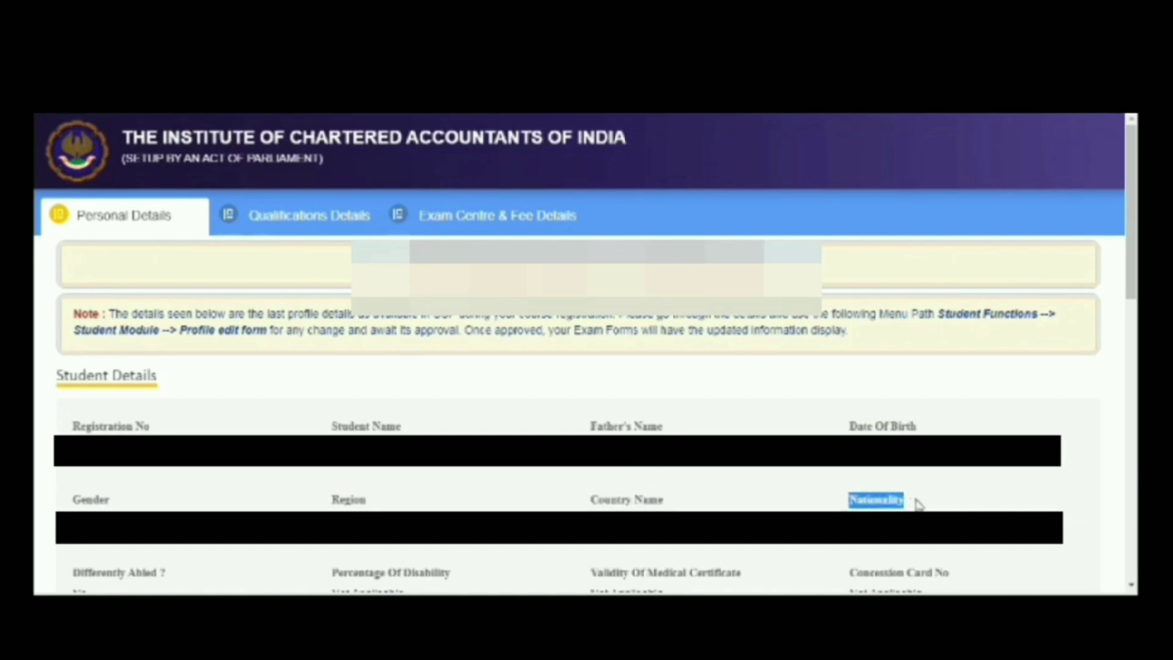
- Review the Last Known Contact Details, covering mobile number, email ID and whether each is verified
scroll(918, 505, down, 10)
drag(57, 173, 237, 176)
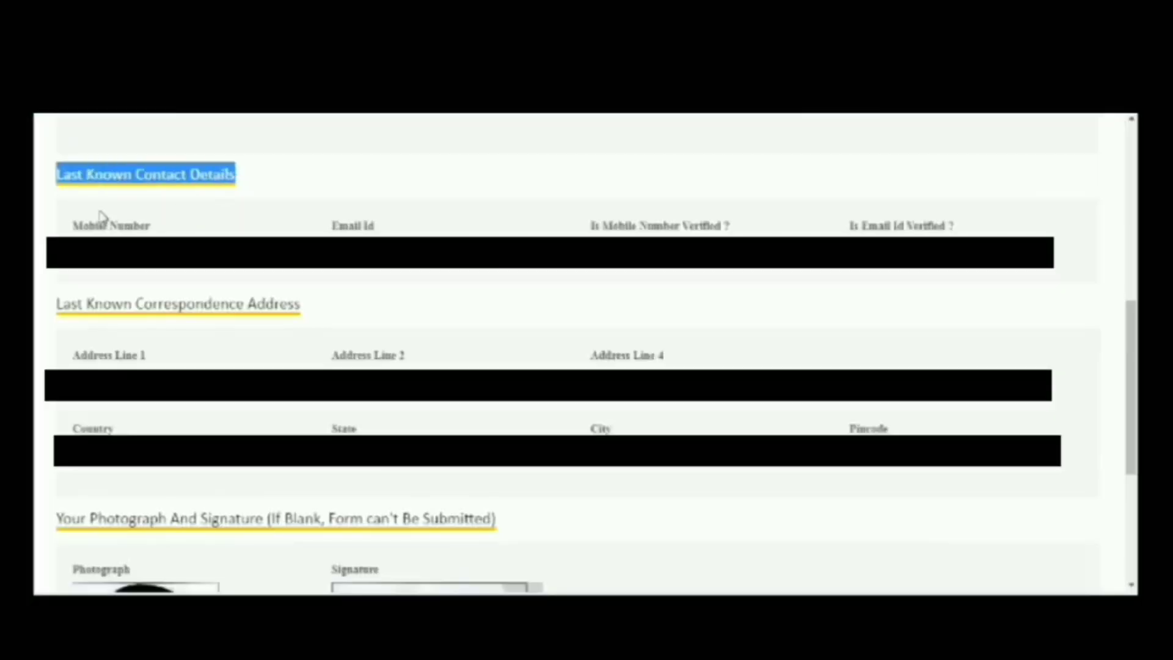
drag(71, 228, 428, 232)
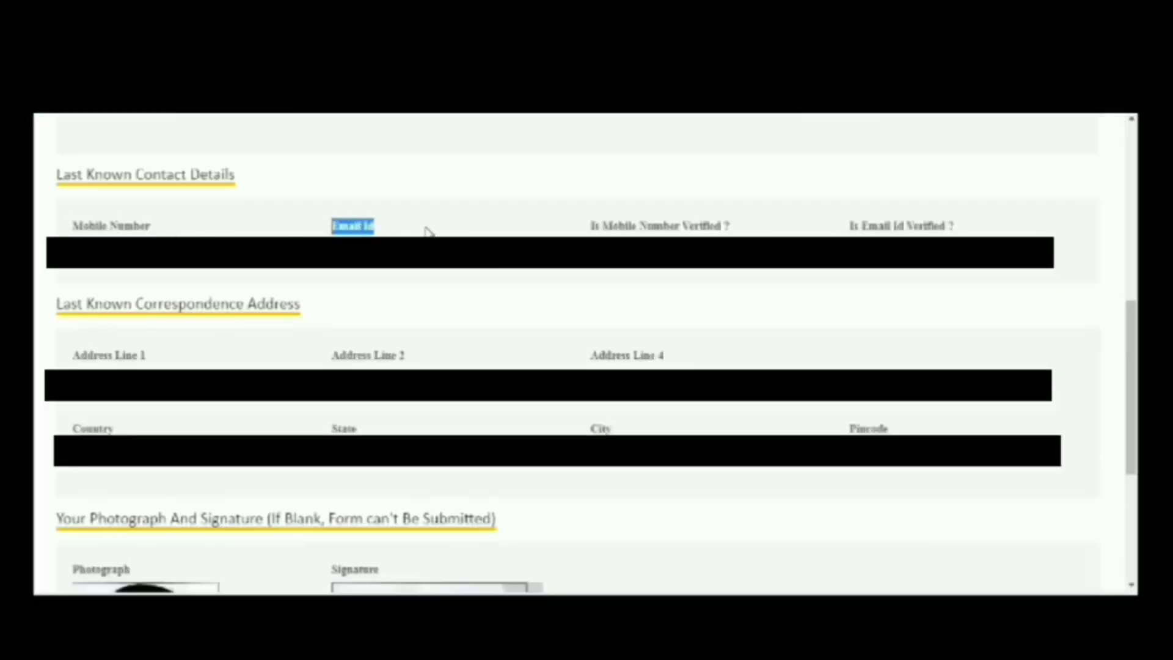
drag(590, 227, 762, 232)
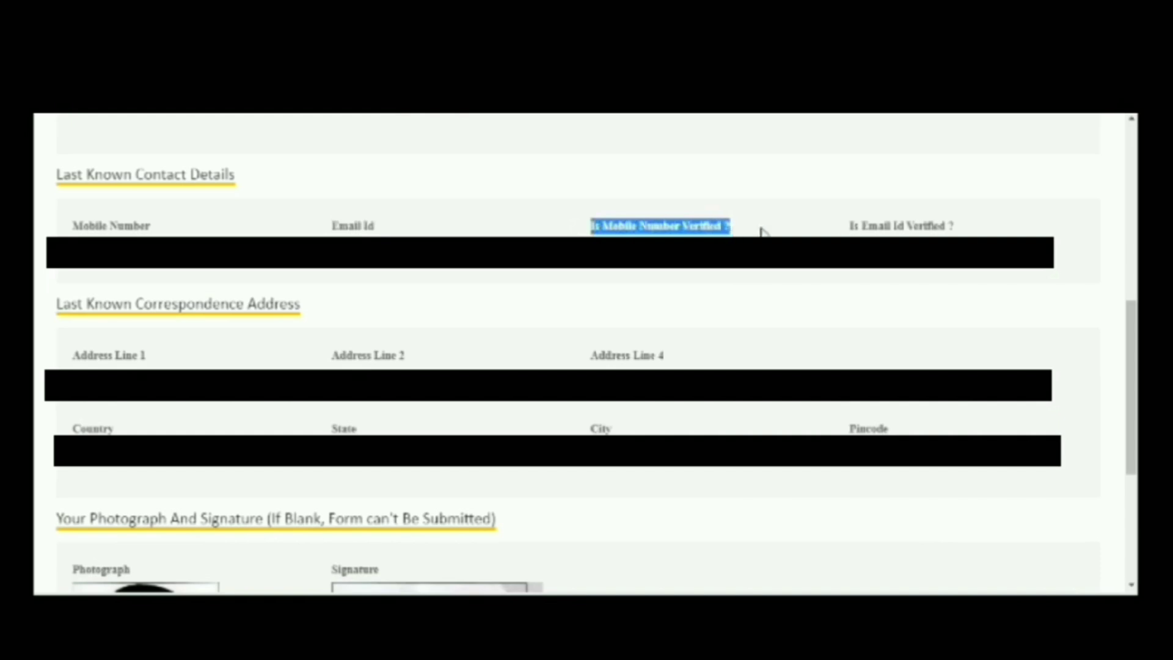
drag(849, 227, 957, 229)
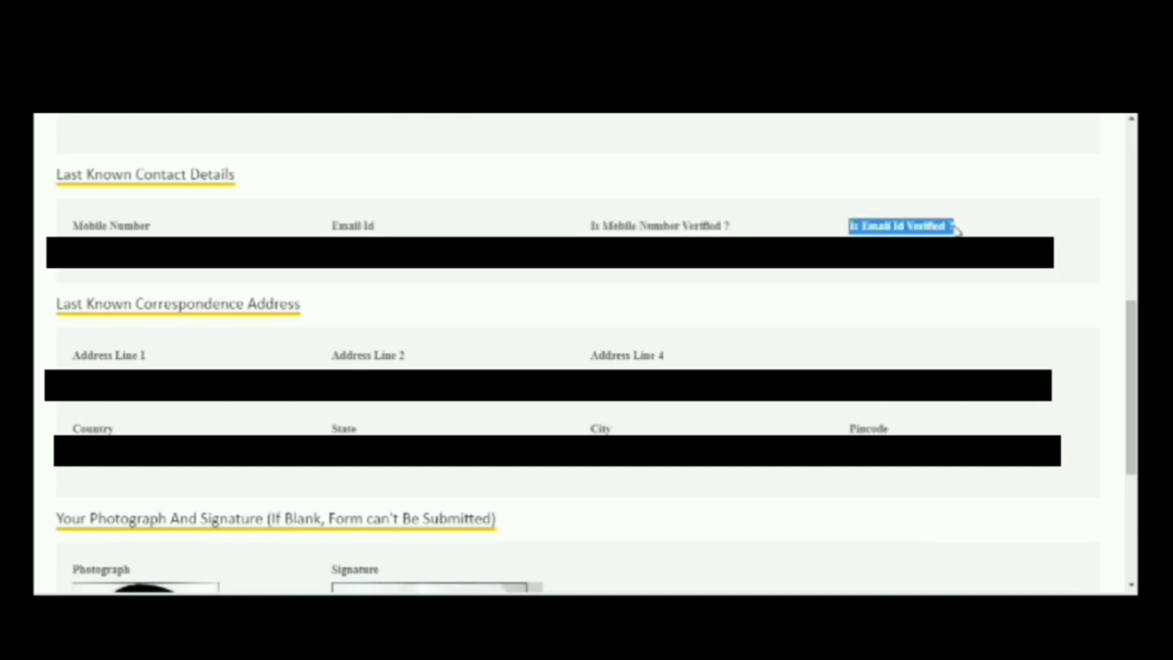
- Check the Last Known Correspondence Address fields, including the address lines, country, state, city and pincode
drag(54, 305, 305, 309)
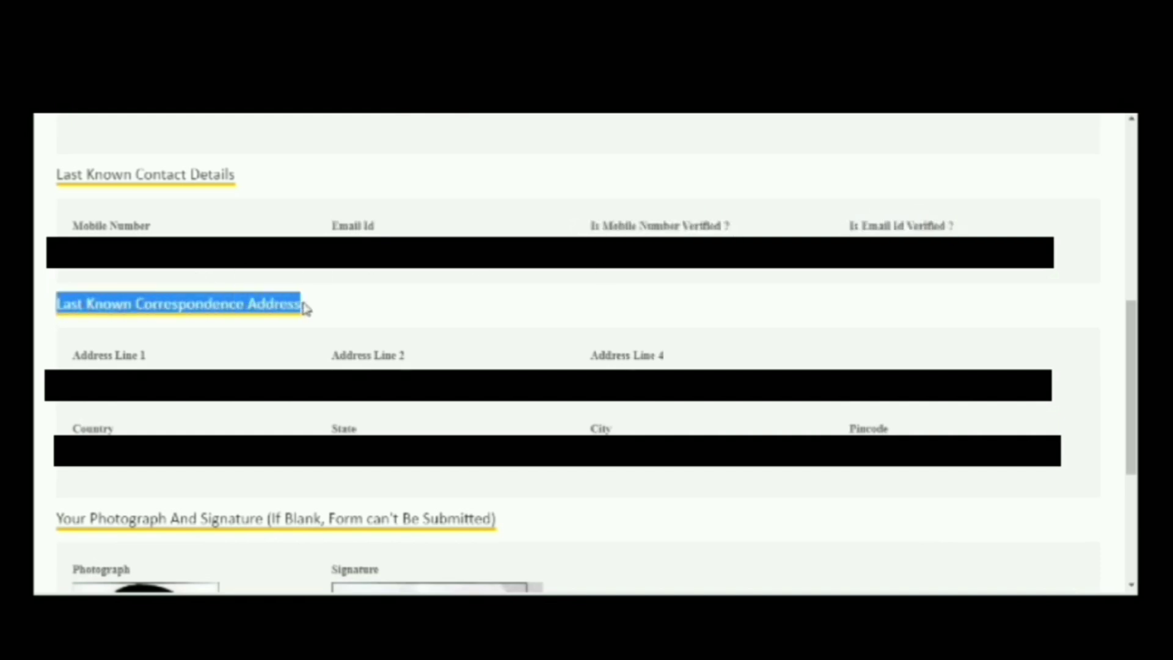
drag(71, 356, 163, 361)
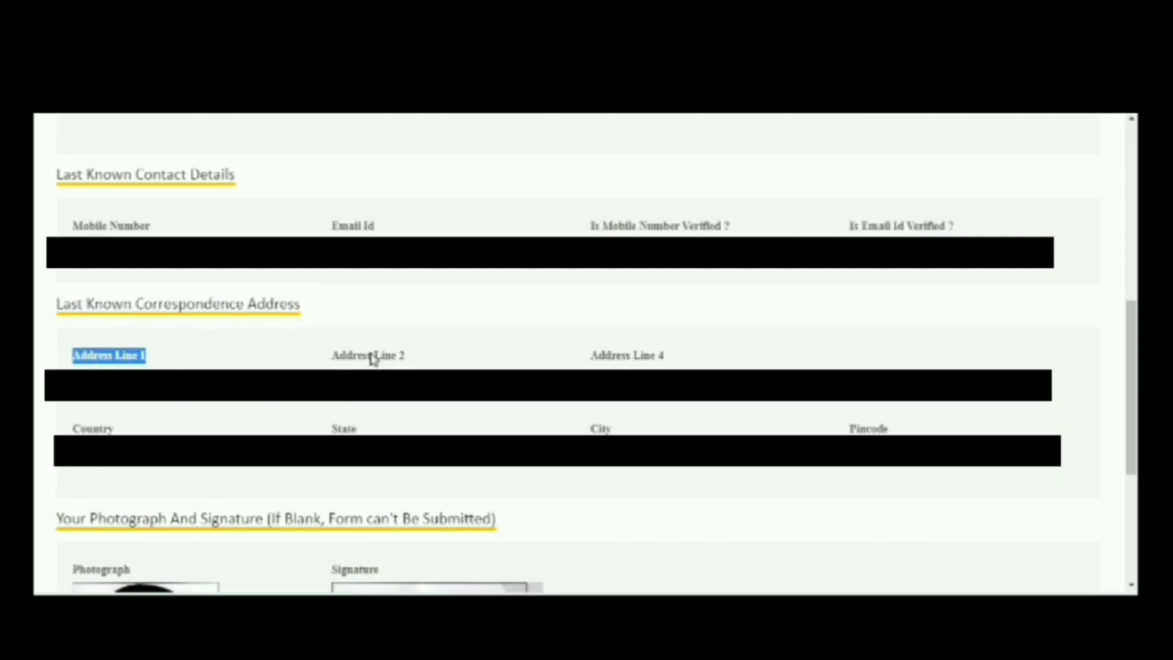
drag(338, 359, 405, 361)
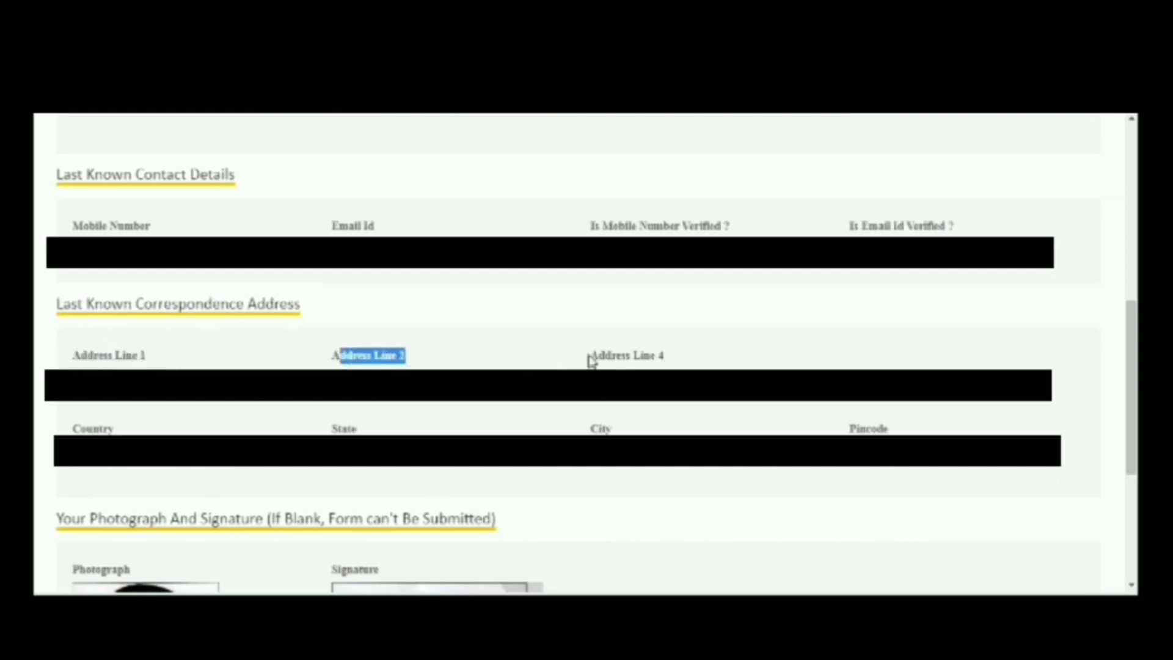
drag(589, 359, 676, 361)
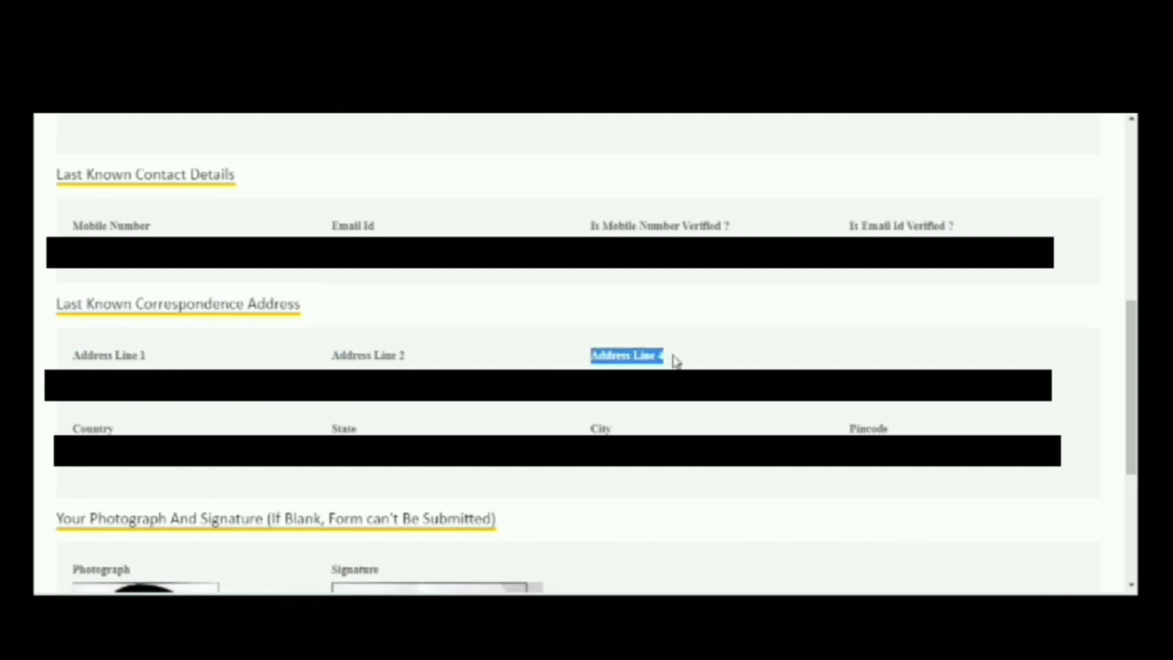
drag(69, 429, 138, 431)
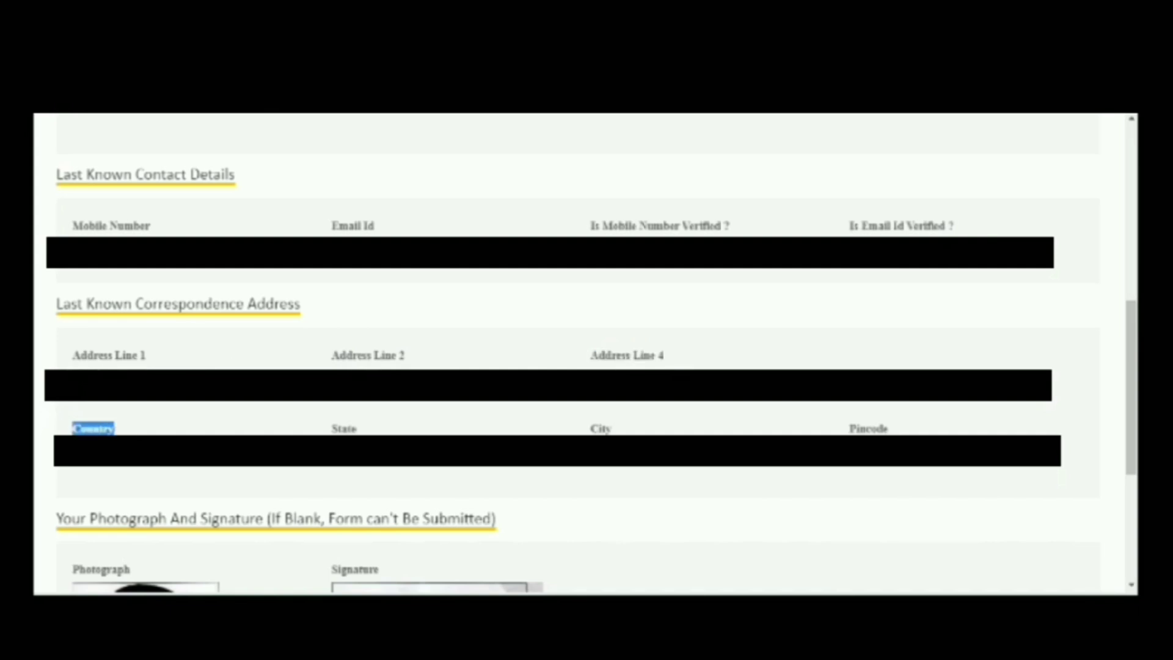
drag(330, 429, 366, 431)
drag(588, 428, 617, 430)
drag(847, 429, 903, 432)
click(748, 433)
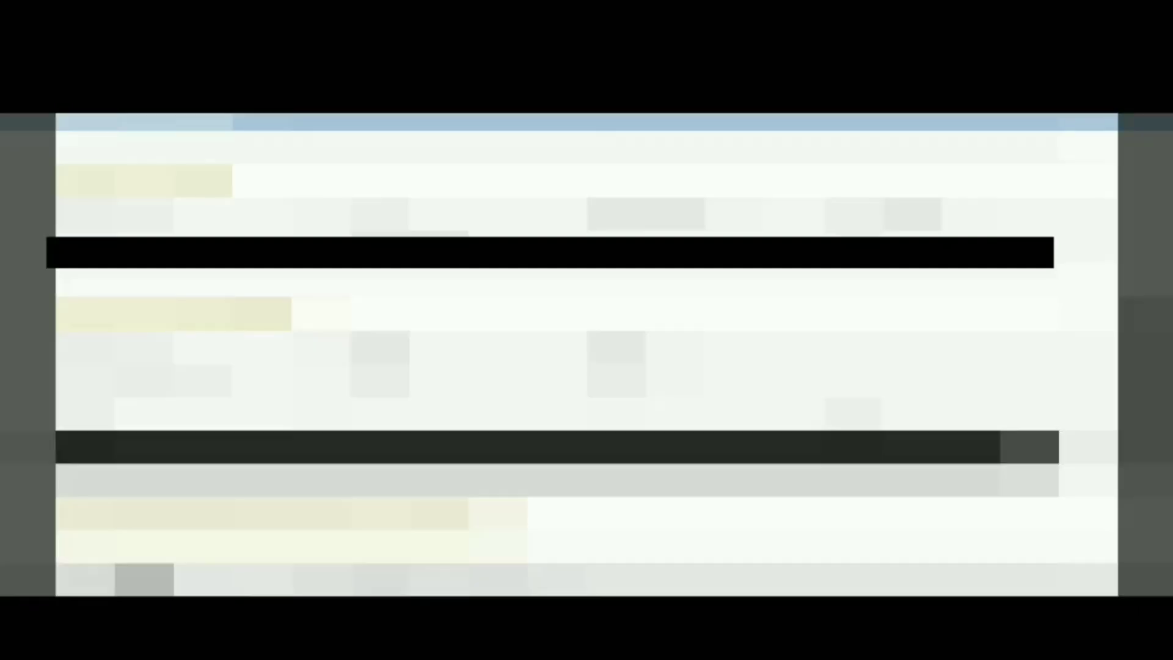
- Read the note about updating the photograph and signature, and proceed from the personal details to the next part of the form
scroll(747, 433, down, 5)
scroll(747, 432, down, 2)
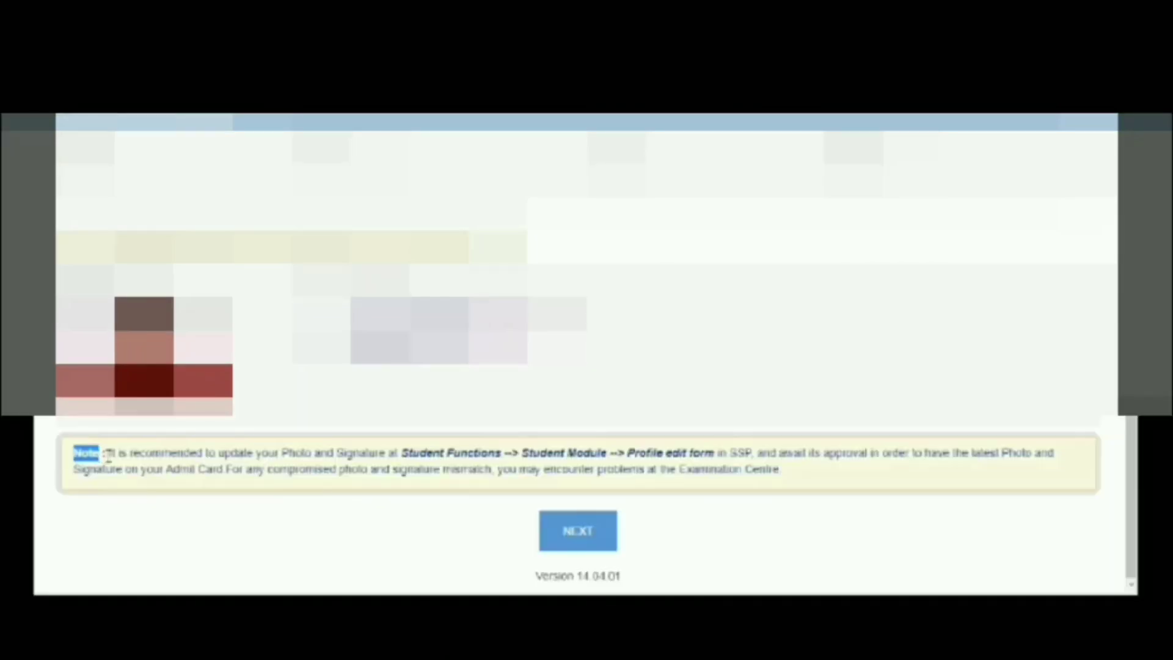
drag(110, 454, 610, 455)
drag(758, 454, 1032, 455)
mouse_move(74, 469)
mouse_down()
mouse_move(736, 489)
mouse_move(682, 479)
mouse_up()
click(581, 528)
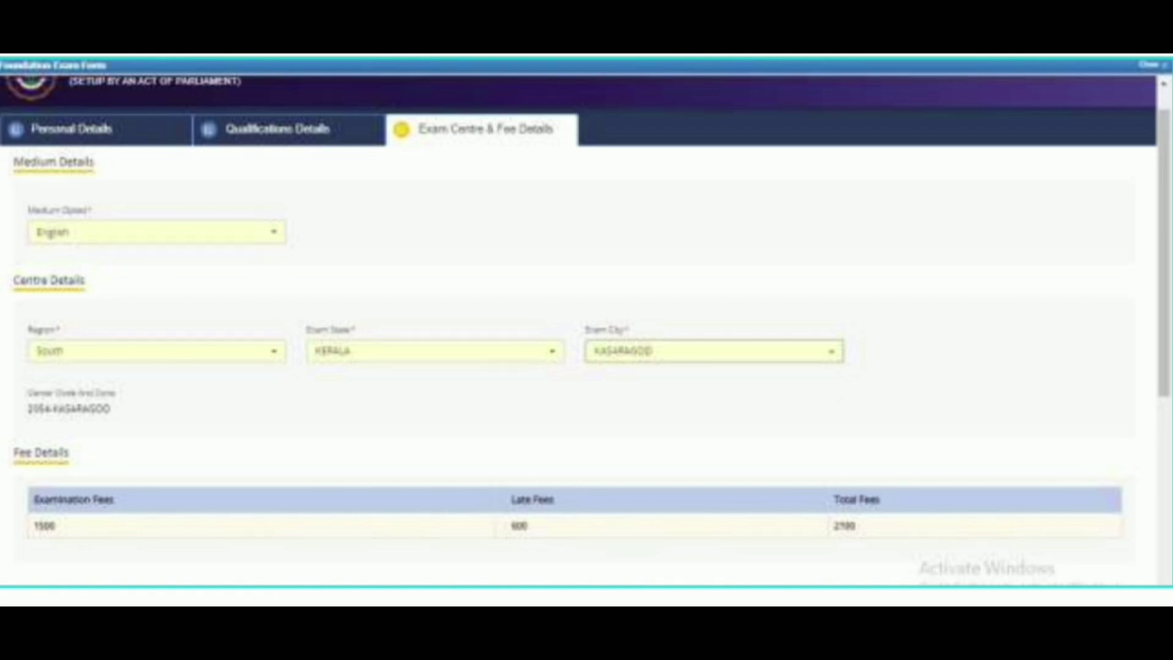
- Look over the exam centre and fee details and the other payment options offered in the Paytm payment window
scroll(587, 330, down, 5)
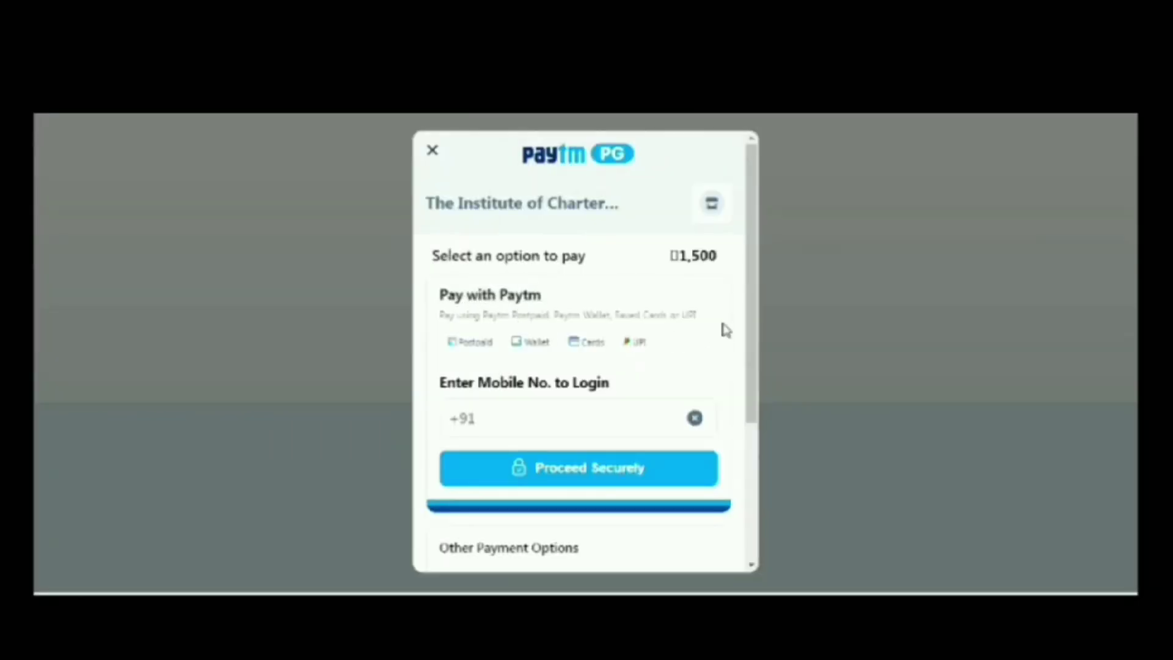
drag(751, 322, 742, 469)
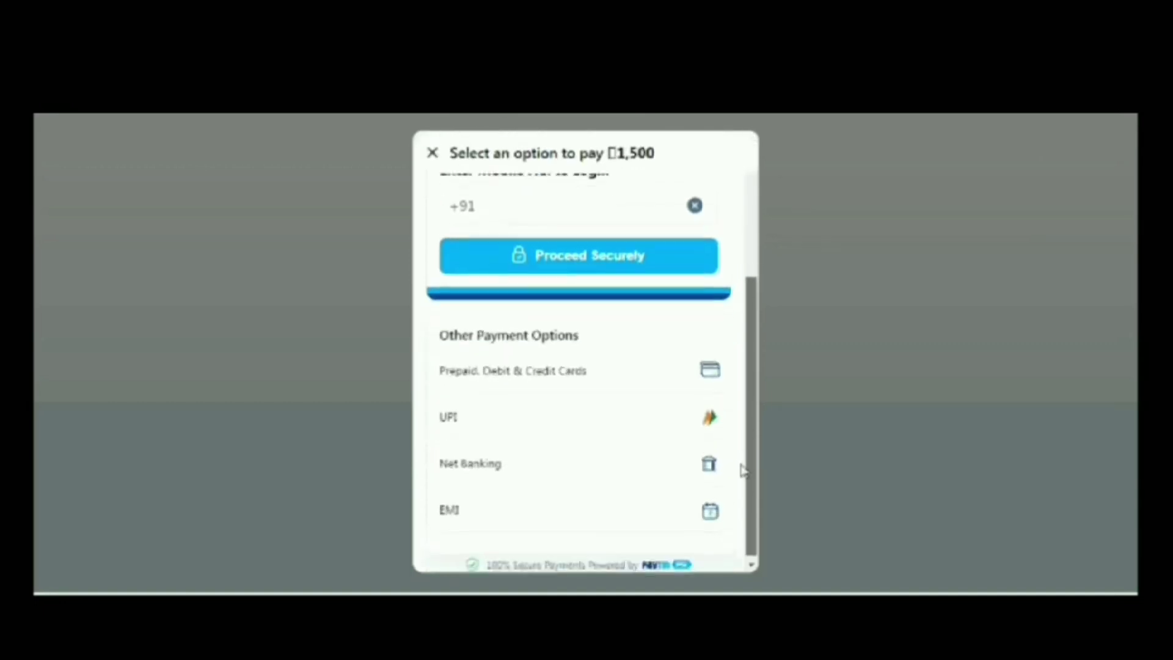